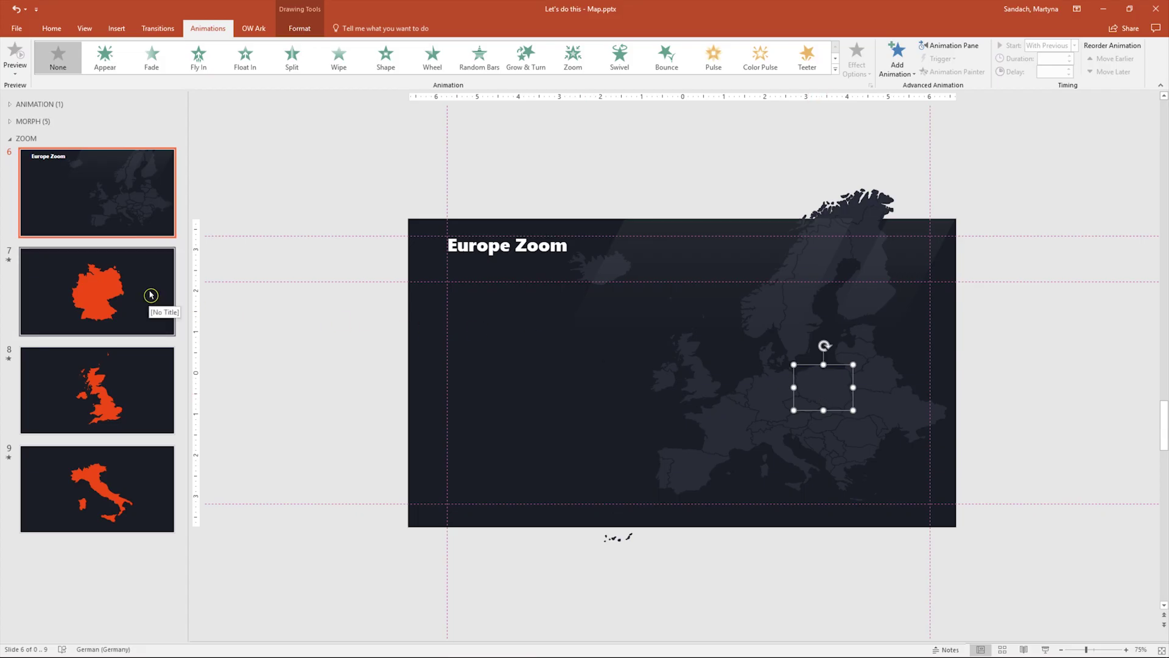
- Review the Germany, UK and Italy slides (7–9), then go back to slide 6, Europe Zoom
{"action": "left_click", "coordinate": [150, 295]}
{"action": "left_click", "coordinate": [1006, 316]}
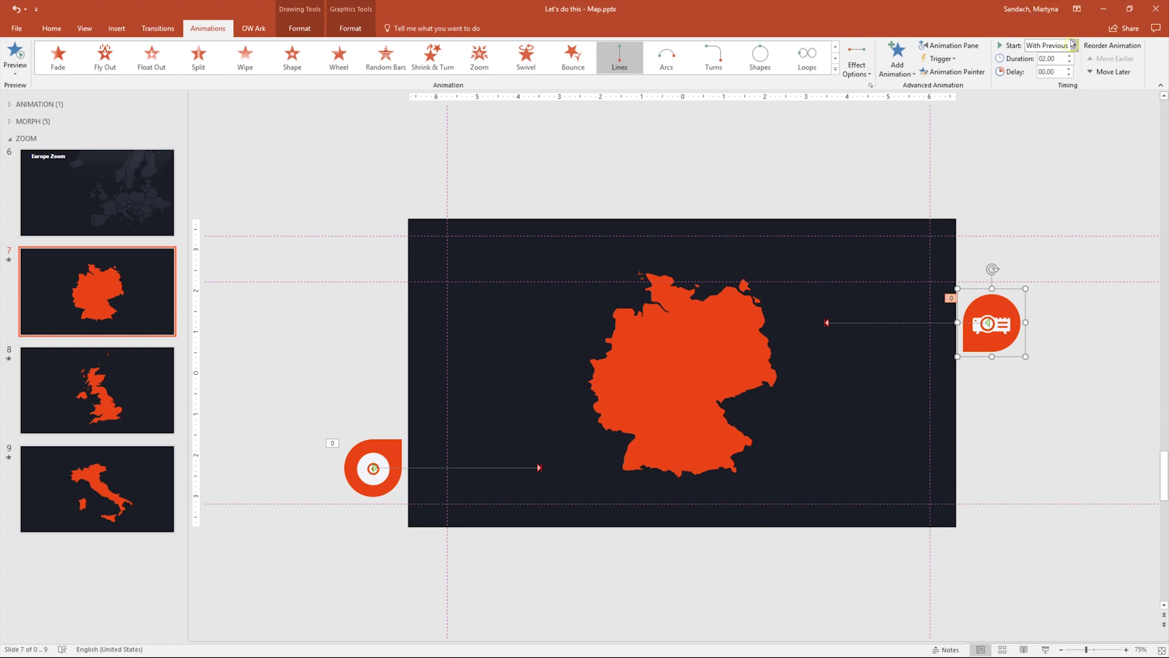
{"action": "left_click", "coordinate": [372, 446]}
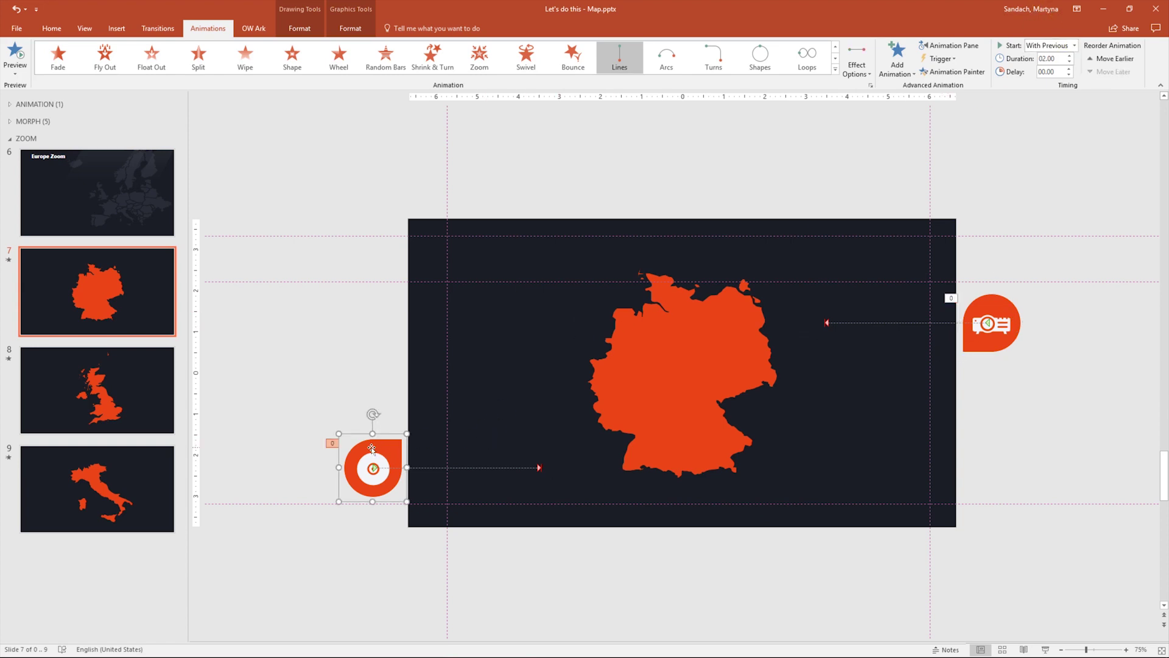
{"action": "left_click", "coordinate": [141, 394]}
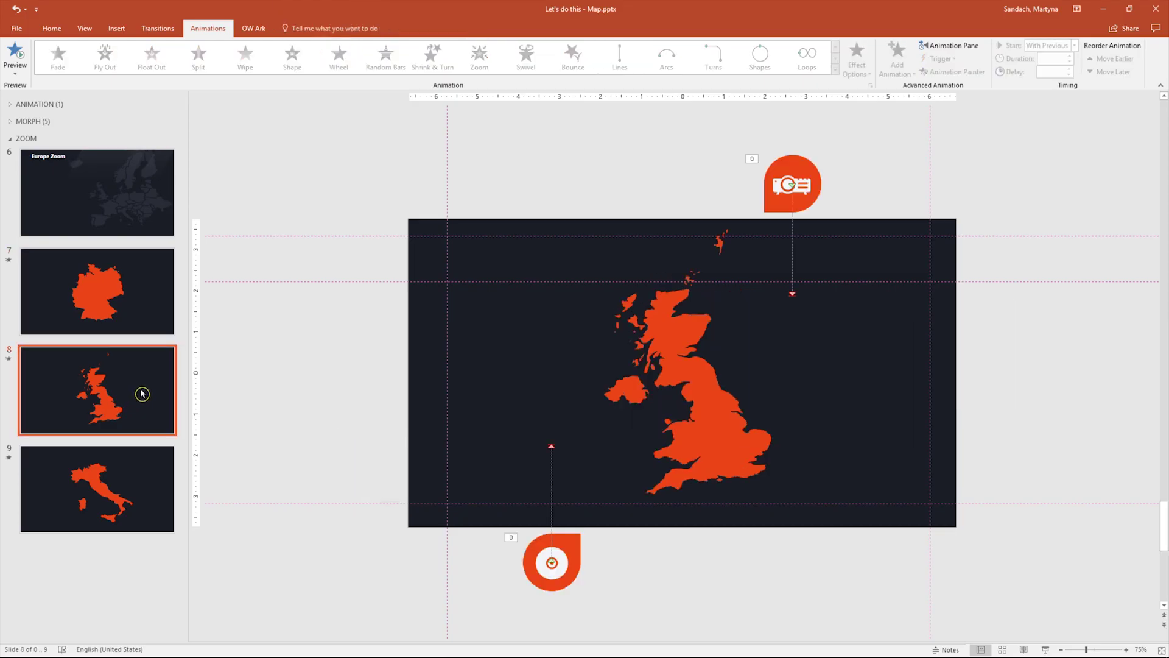
{"action": "left_click", "coordinate": [135, 492]}
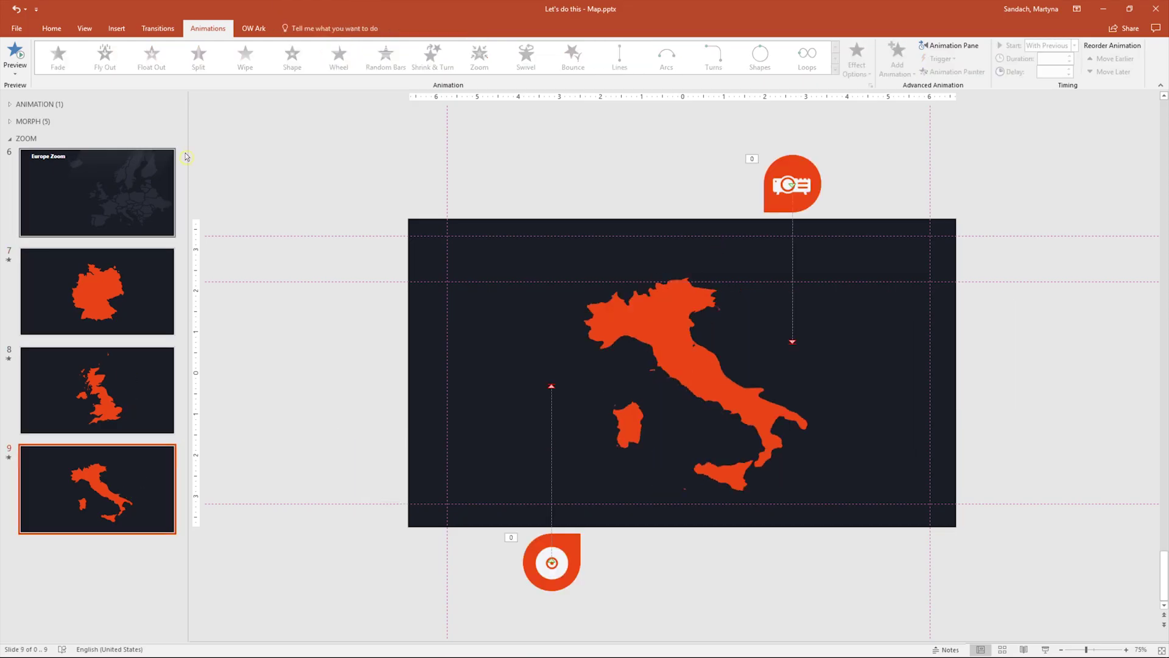
{"action": "left_click", "coordinate": [160, 176]}
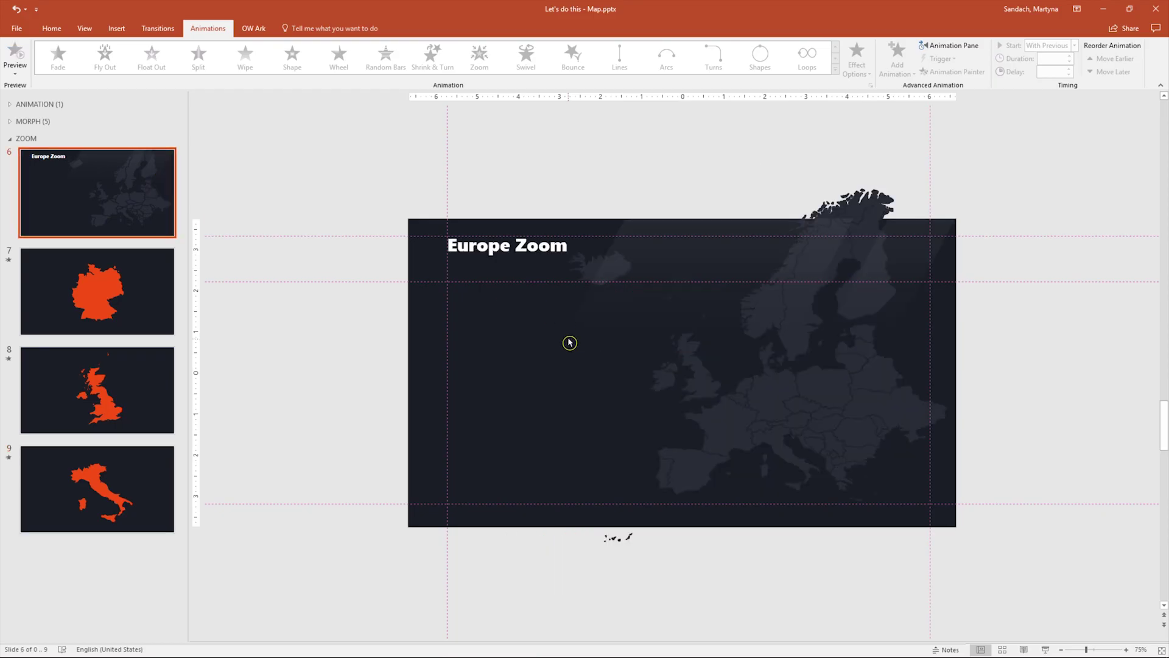
- Delete the UK, Germany and Italy country shapes from the slide 6 Europe map
{"action": "left_click", "coordinate": [705, 387]}
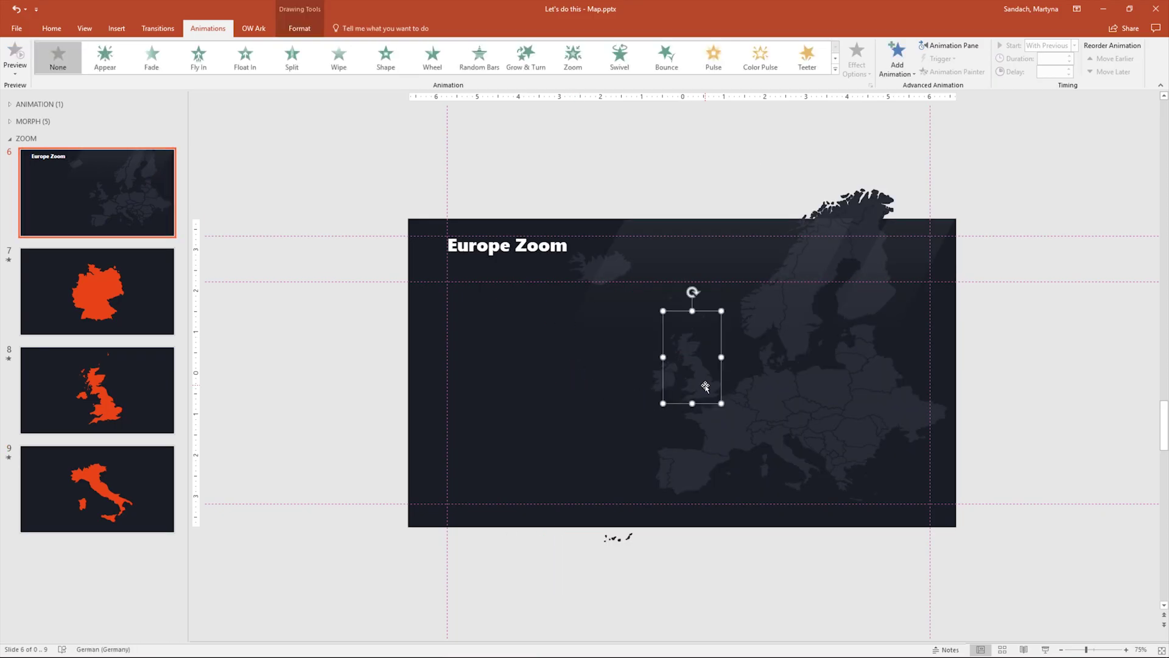
{"action": "key", "text": "Delete"}
{"action": "left_click", "coordinate": [778, 384]}
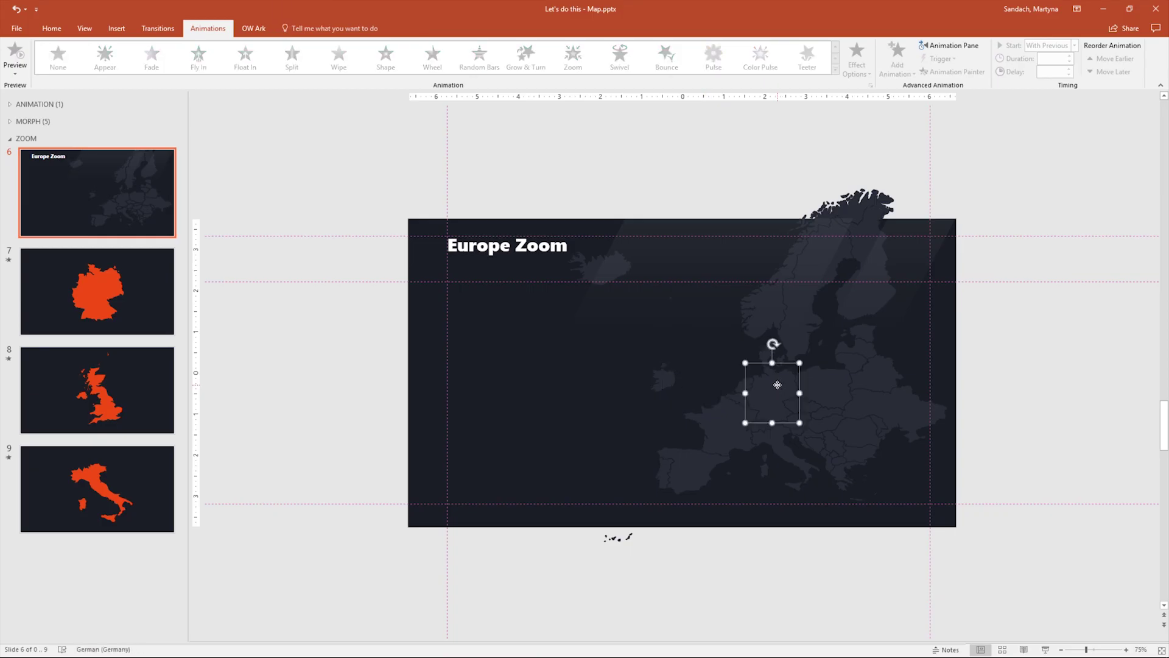
{"action": "key", "text": "Delete"}
{"action": "left_click", "coordinate": [788, 462]}
{"action": "key", "text": "Delete"}
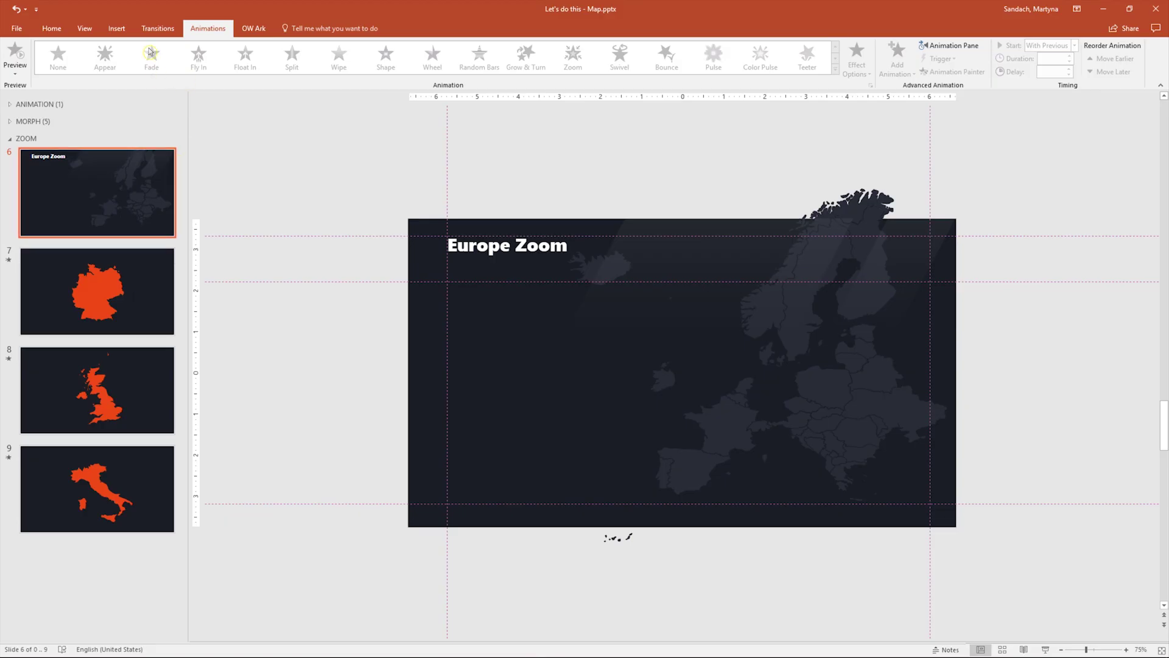
{"action": "left_click", "coordinate": [119, 28]}
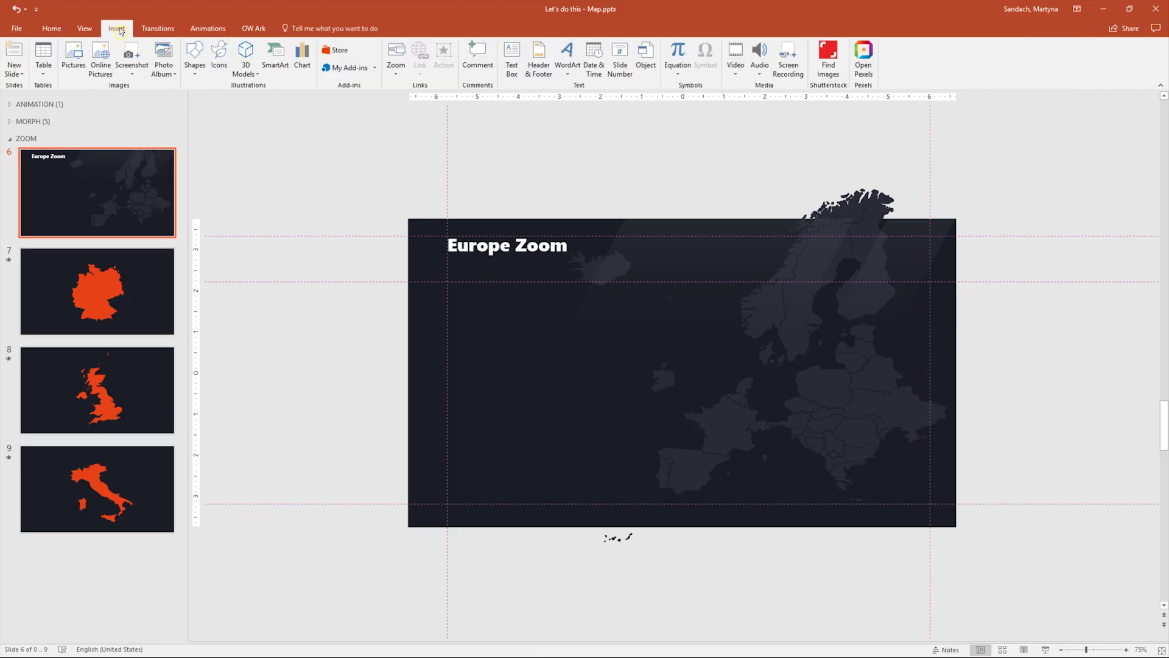
{"action": "left_click", "coordinate": [395, 74]}
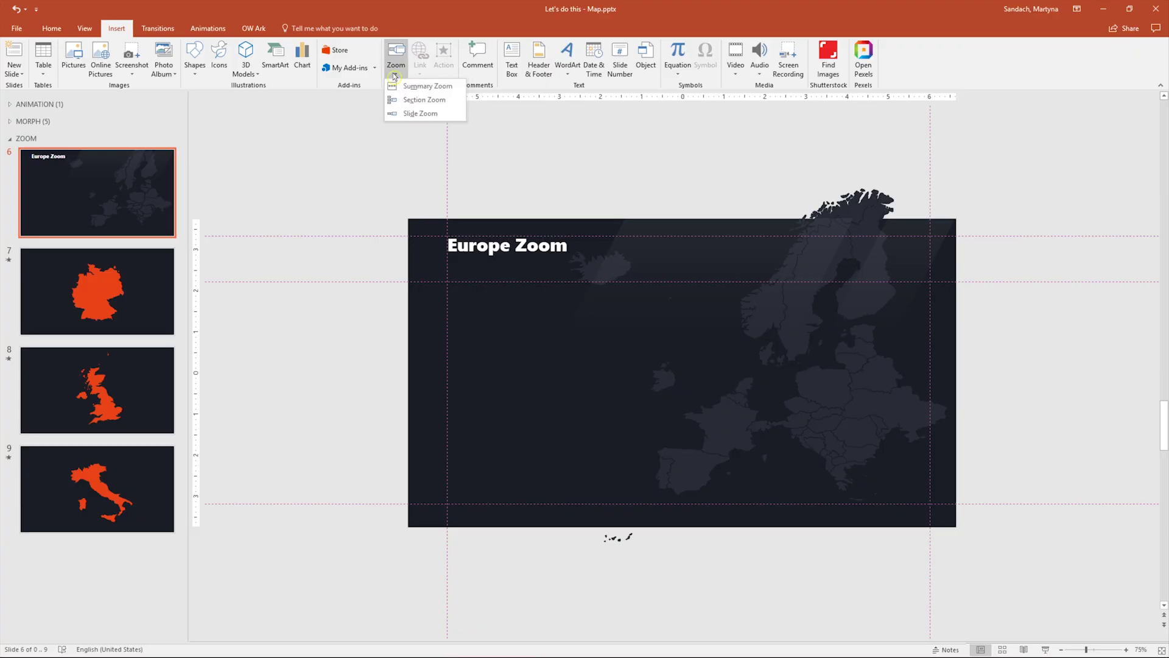
{"action": "left_click", "coordinate": [434, 116]}
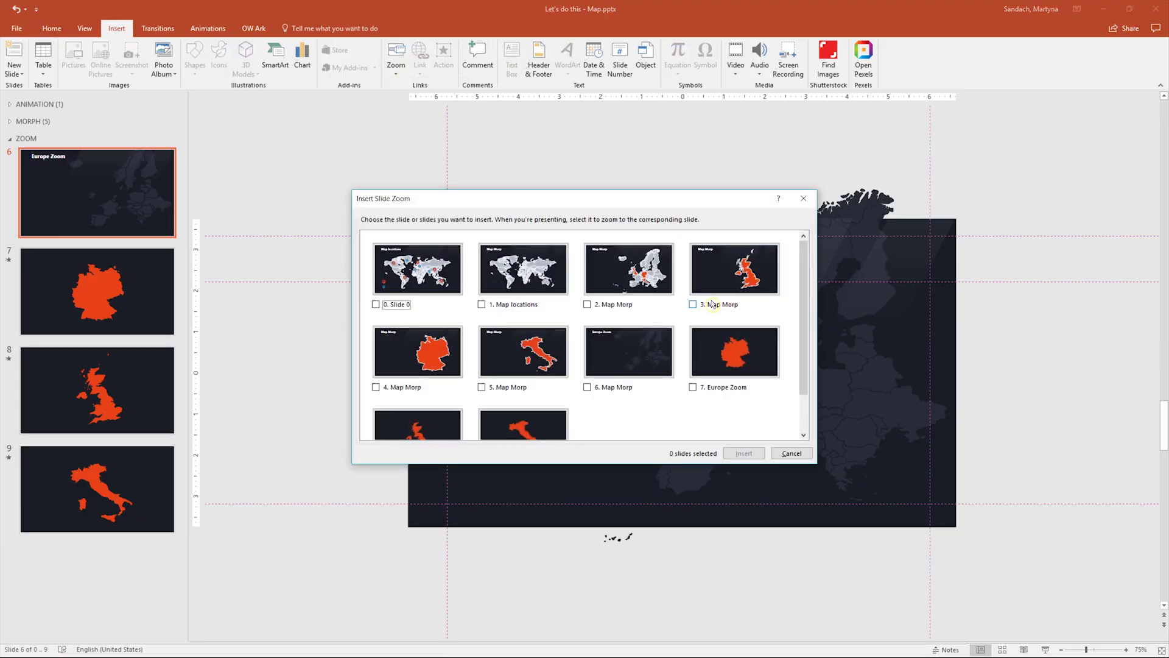
{"action": "scroll", "coordinate": [806, 336], "scroll_direction": "down", "scroll_amount": 2}
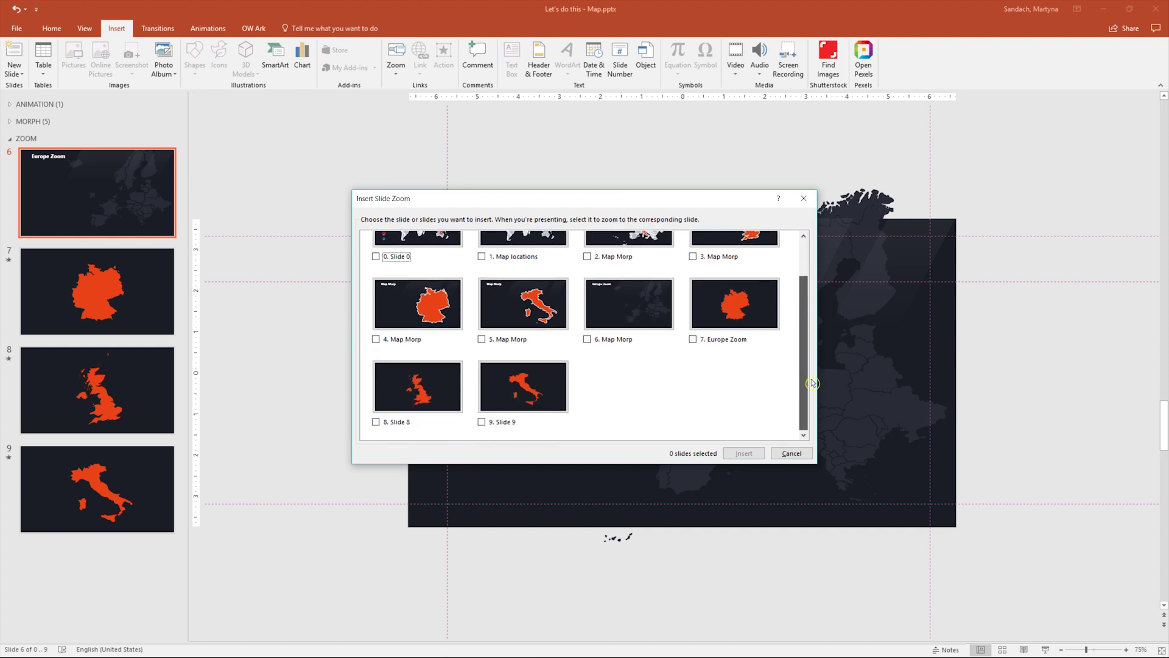
{"action": "left_click", "coordinate": [796, 455]}
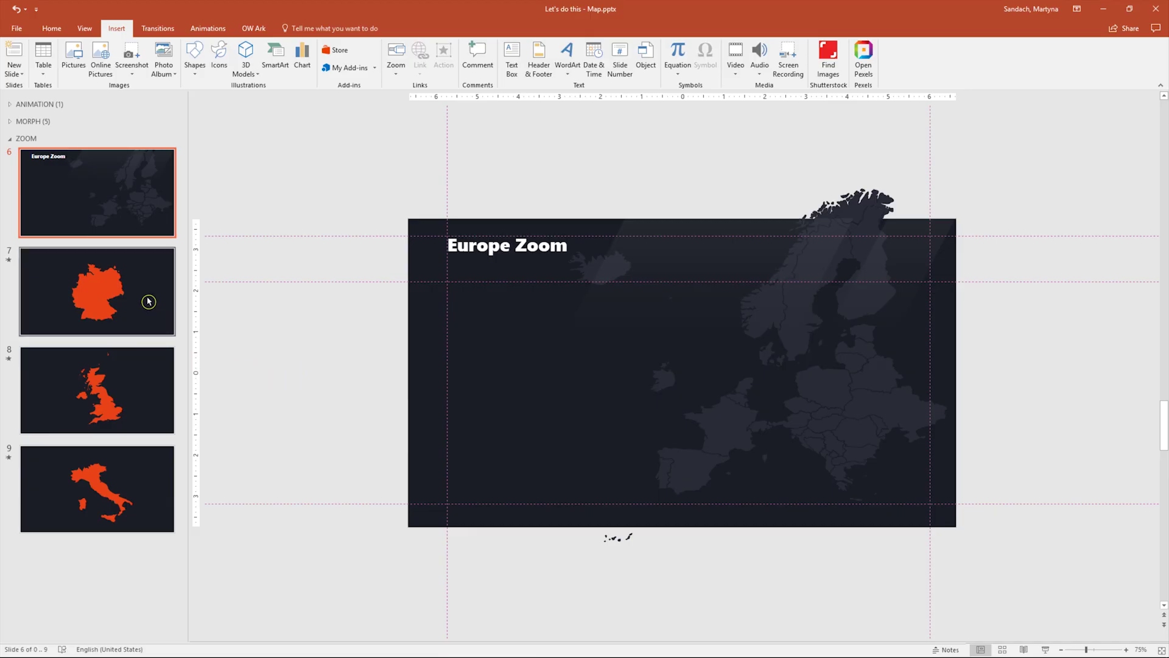
- Add a Germany slide zoom to slide 6, undoing an accidental move on the Germany slide
{"action": "left_click_drag", "start_coordinate": [168, 305], "coordinate": [606, 375]}
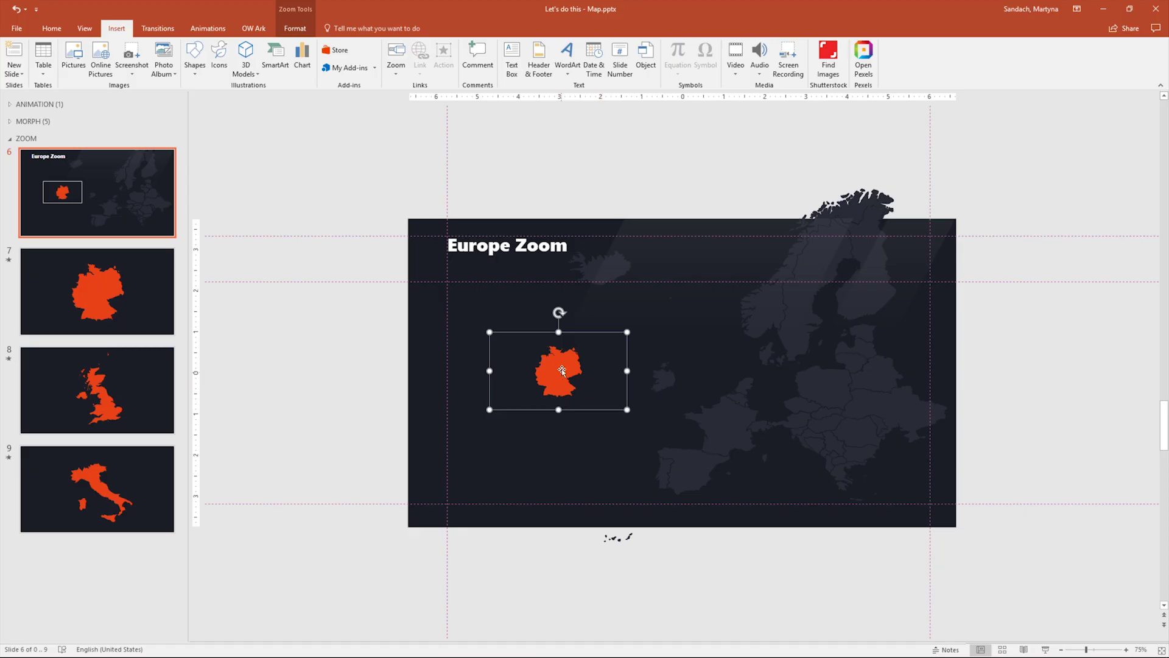
{"action": "double_click", "coordinate": [539, 372]}
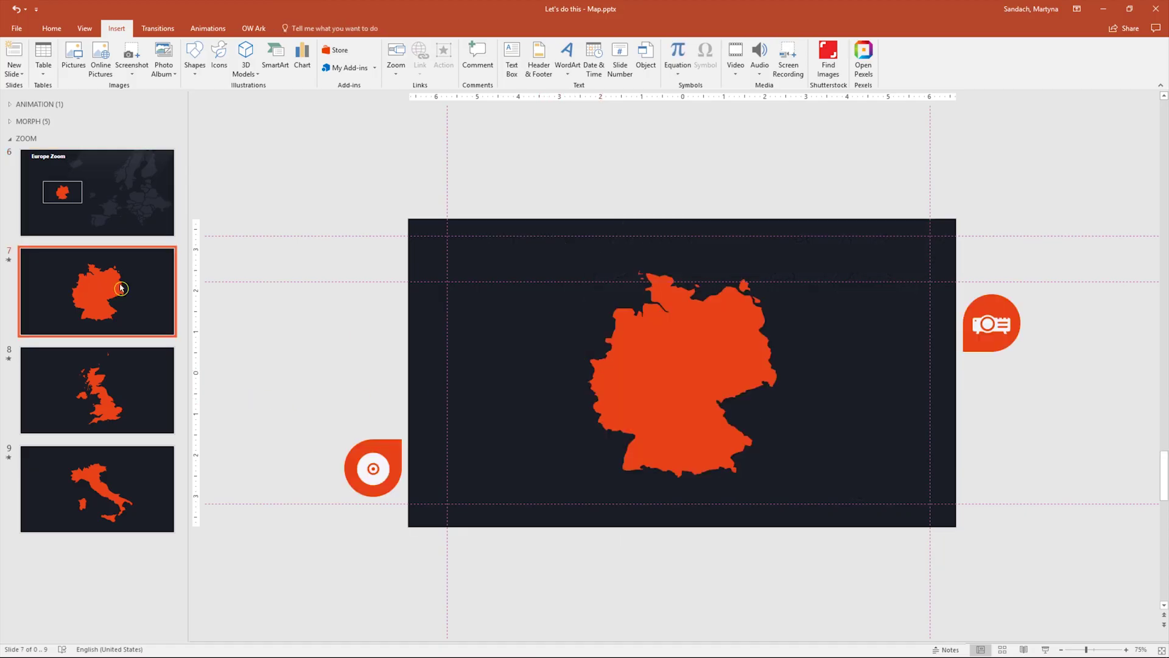
{"action": "left_click_drag", "start_coordinate": [676, 374], "coordinate": [398, 257]}
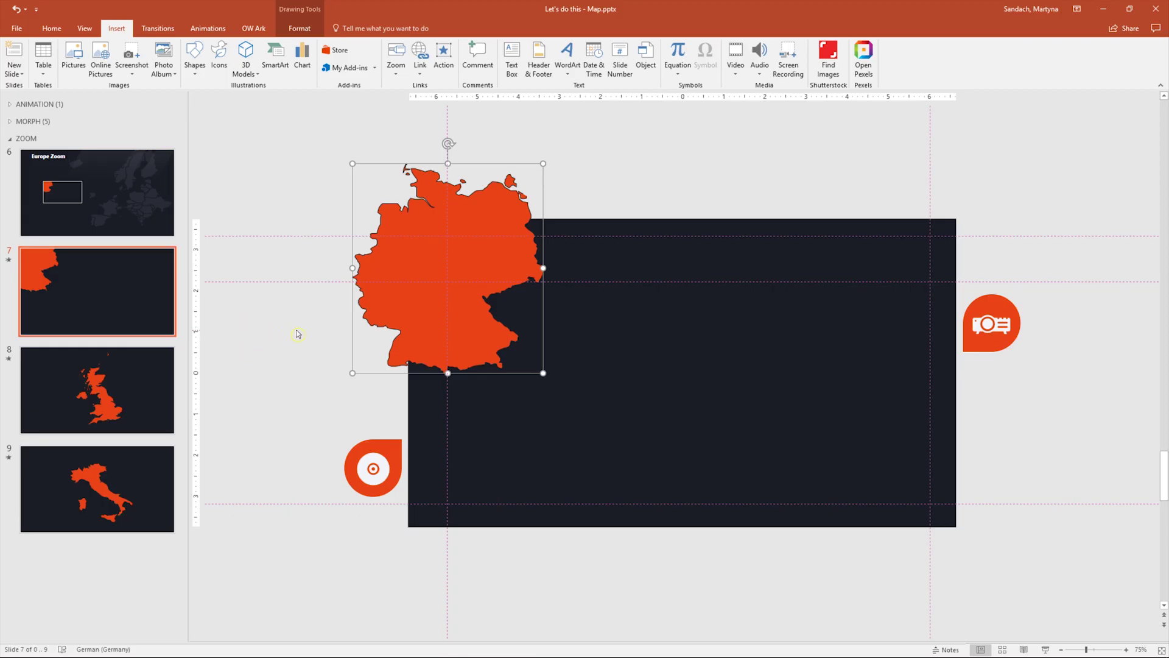
{"action": "key", "text": "ctrl+z"}
{"action": "left_click", "coordinate": [116, 197]}
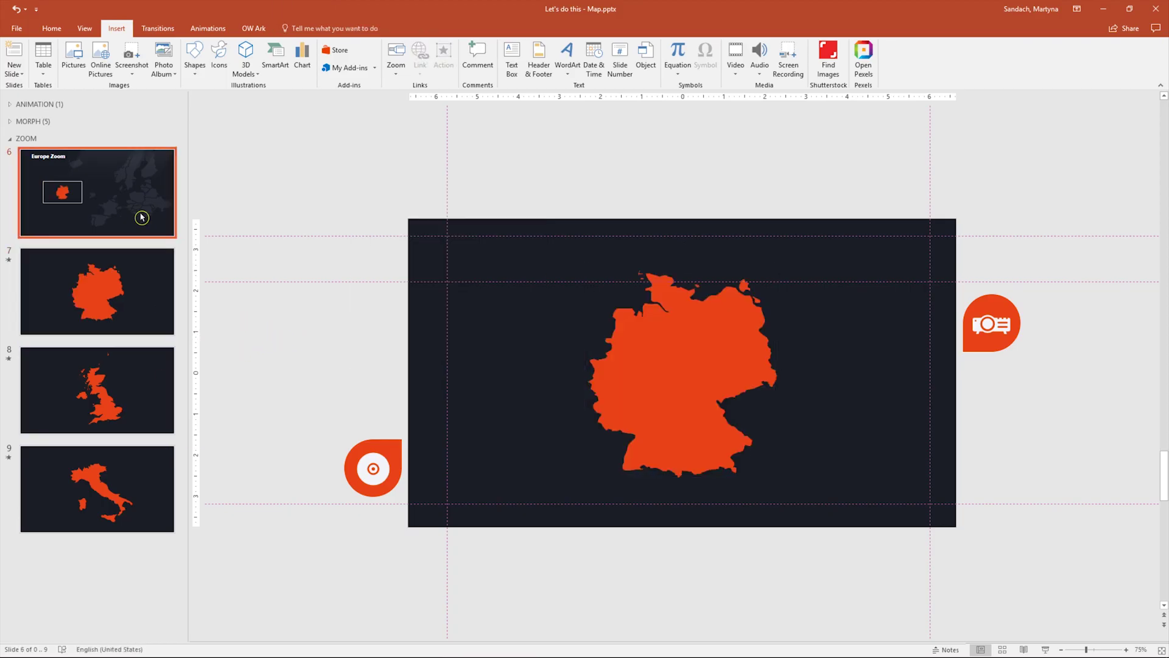
- Add UK and Italy slide zooms to the map, placing the Italy zoom over Italy
{"action": "left_click_drag", "start_coordinate": [125, 394], "coordinate": [566, 475]}
{"action": "left_click_drag", "start_coordinate": [137, 510], "coordinate": [760, 490]}
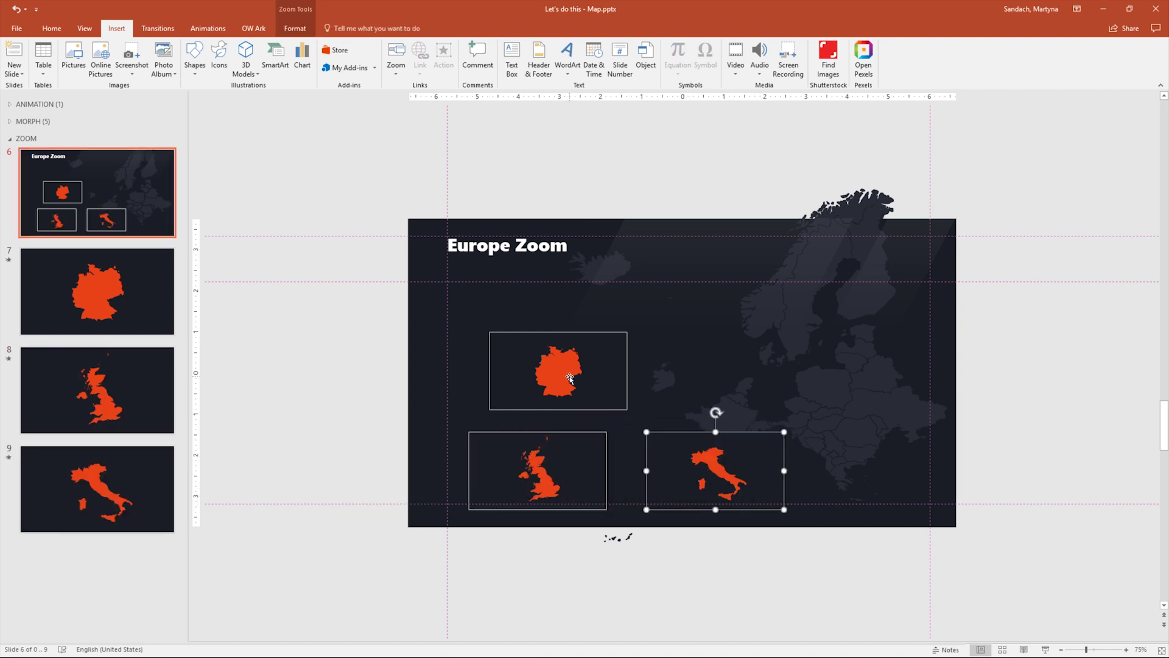
{"action": "left_click_drag", "start_coordinate": [739, 479], "coordinate": [804, 429]}
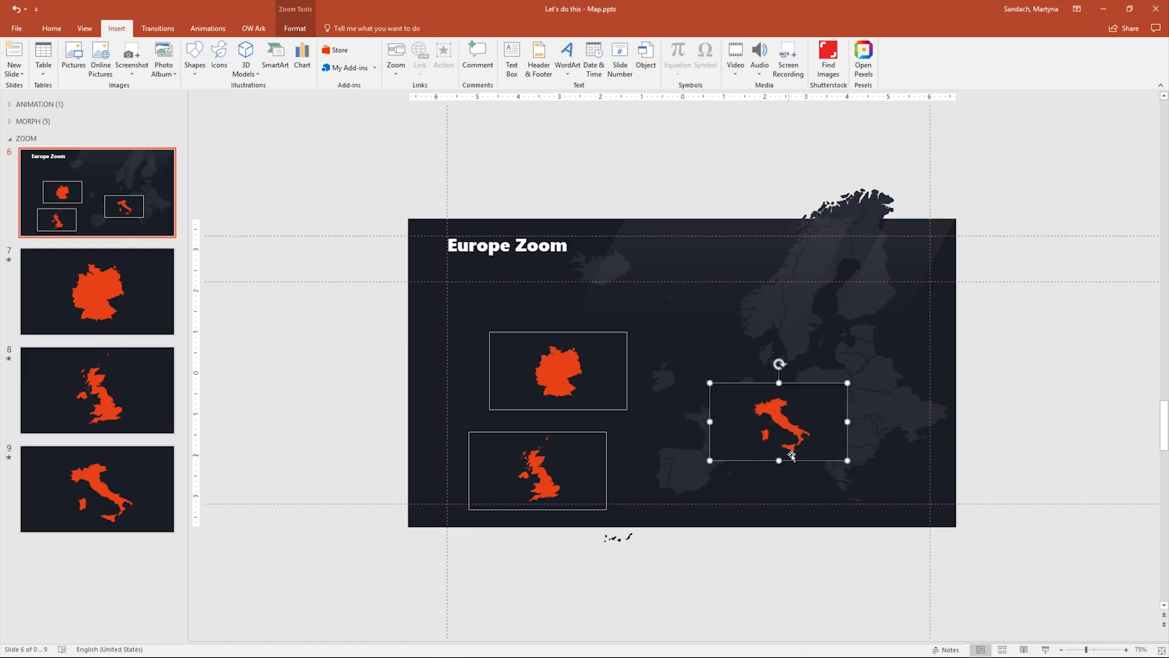
- Give the Italy zoom a transparent background, then move and enlarge it over Italy
{"action": "right_click", "coordinate": [789, 414]}
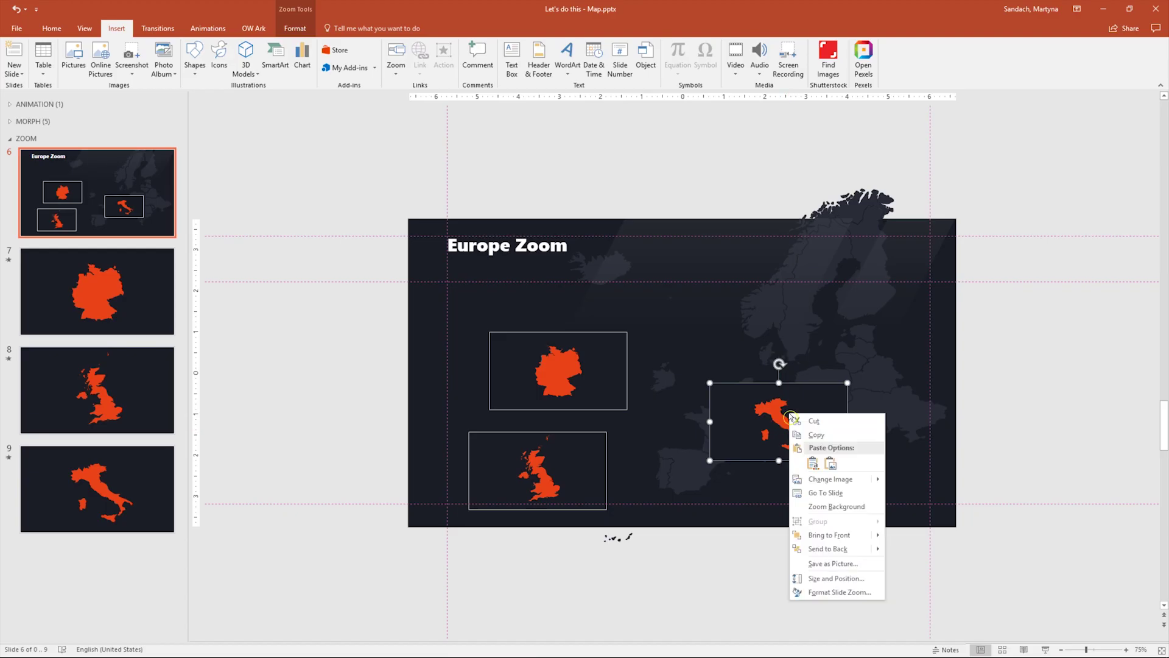
{"action": "left_click", "coordinate": [875, 509]}
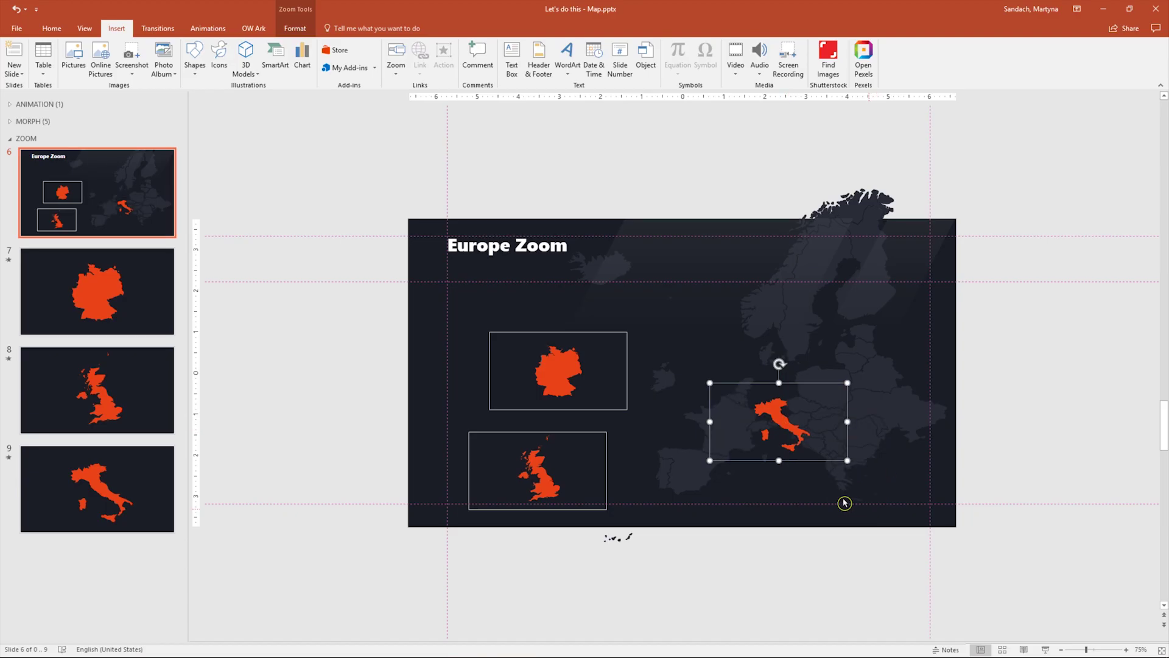
{"action": "left_click_drag", "start_coordinate": [782, 419], "coordinate": [782, 450]}
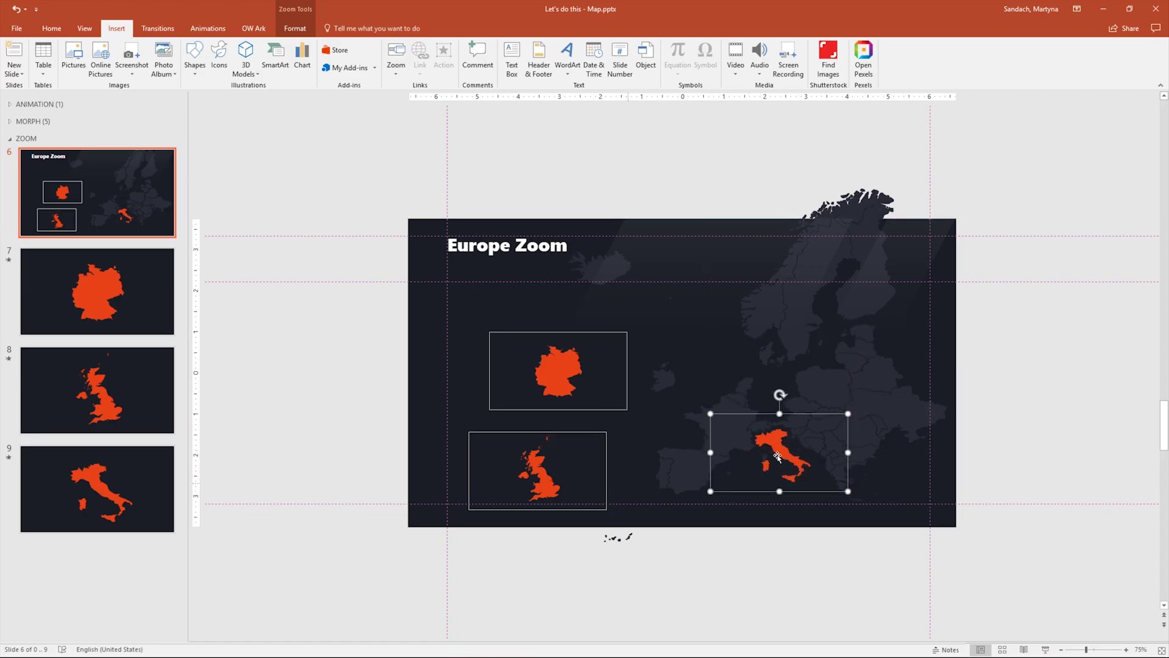
{"action": "left_click_drag", "start_coordinate": [849, 412], "coordinate": [859, 406]}
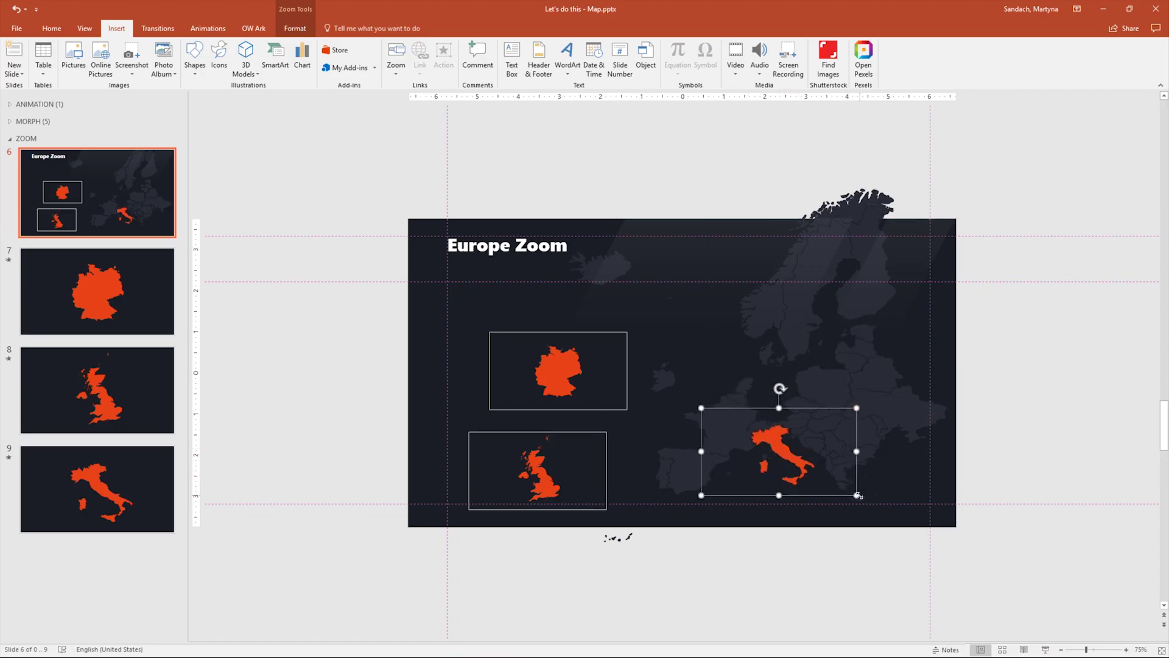
{"action": "left_click_drag", "start_coordinate": [856, 495], "coordinate": [848, 482]}
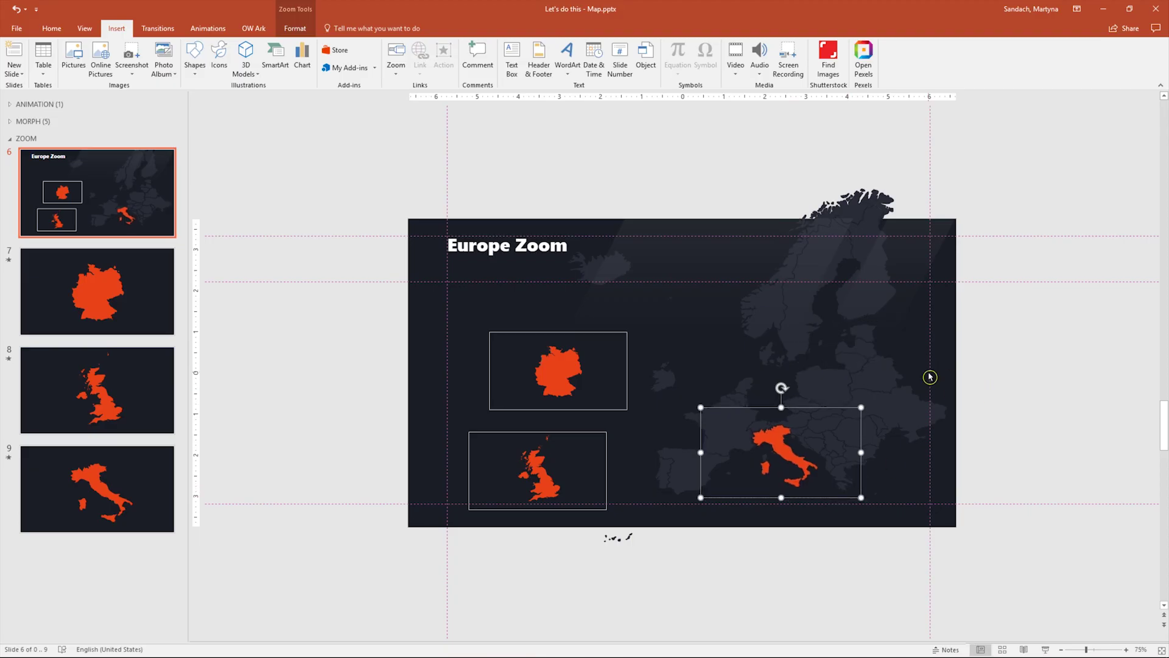
{"action": "key", "text": "ctrl+Down"}
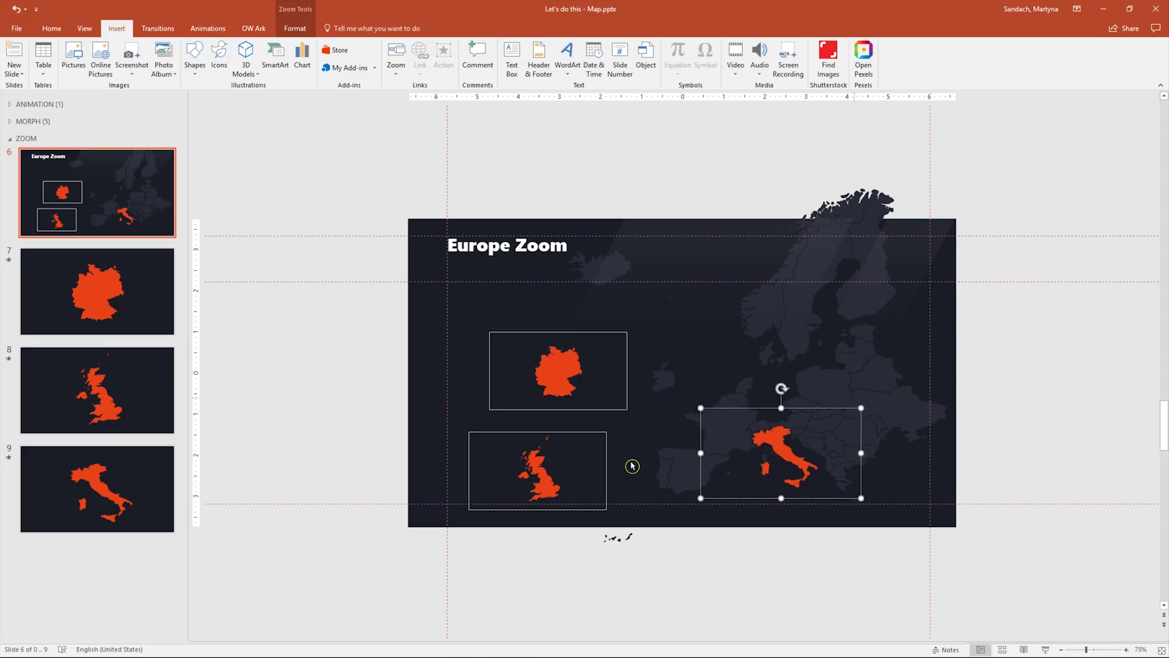
- Move the UK zoom over Britain, make its background transparent, and enlarge it
{"action": "left_click", "coordinate": [533, 466]}
{"action": "left_click_drag", "start_coordinate": [542, 469], "coordinate": [704, 356]}
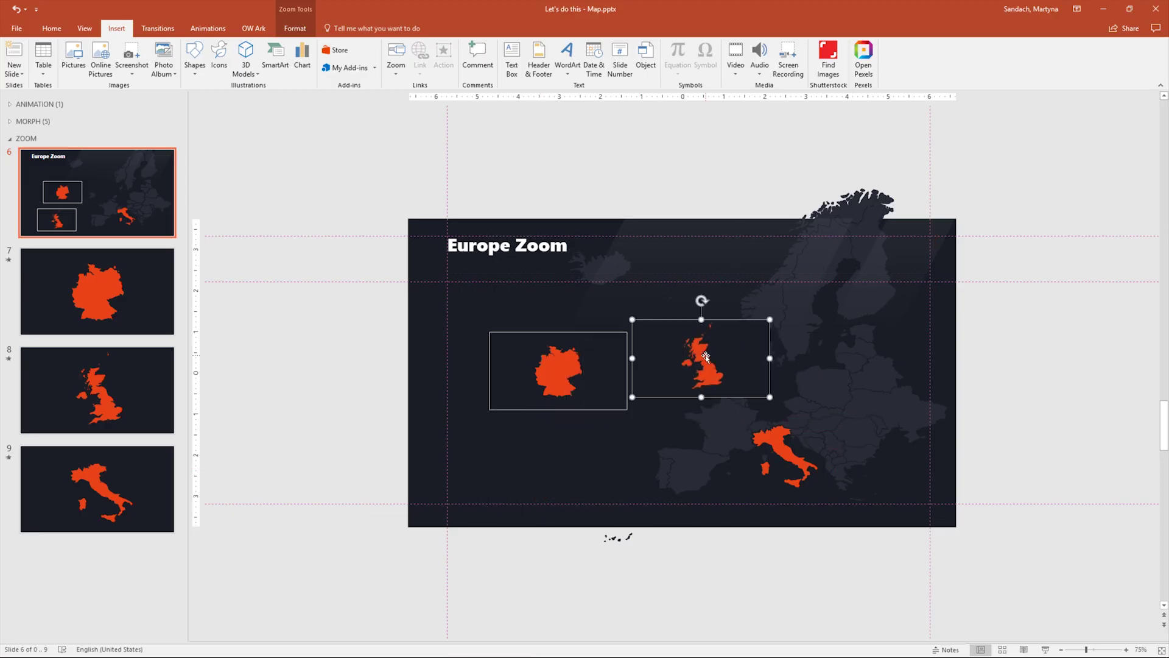
{"action": "right_click", "coordinate": [705, 356]}
{"action": "left_click", "coordinate": [755, 449]}
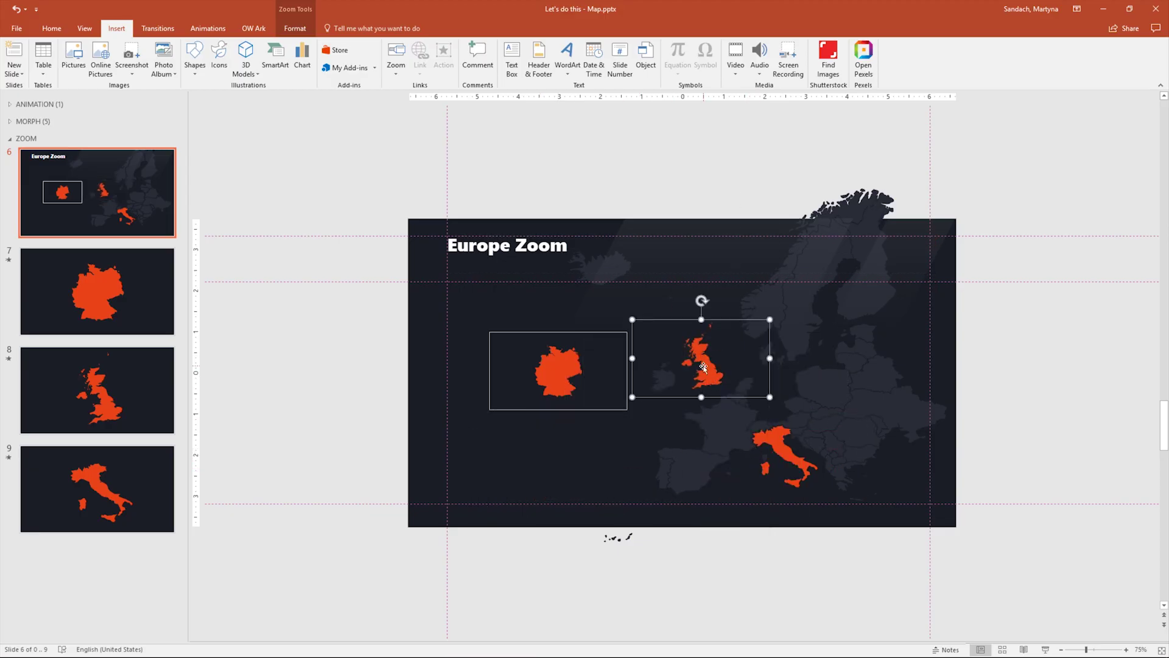
{"action": "mouse_move", "coordinate": [765, 397]}
{"action": "left_mouse_down"}
{"action": "mouse_move", "coordinate": [745, 397]}
{"action": "mouse_move", "coordinate": [769, 408]}
{"action": "left_mouse_up"}
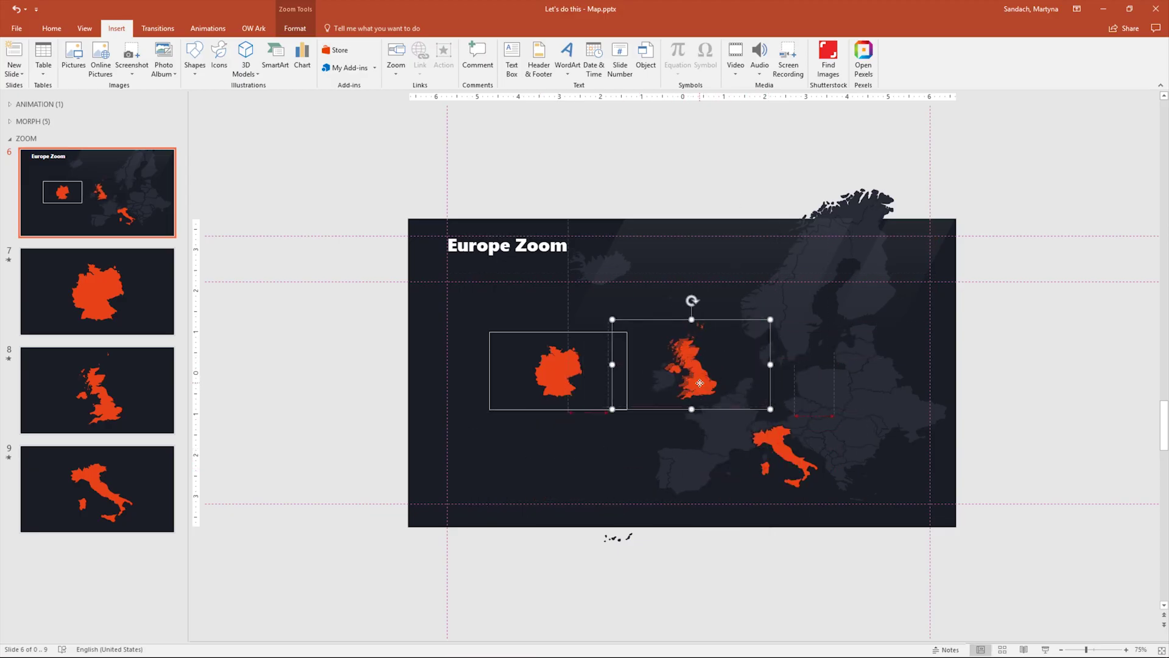
{"action": "left_click_drag", "start_coordinate": [710, 385], "coordinate": [706, 383]}
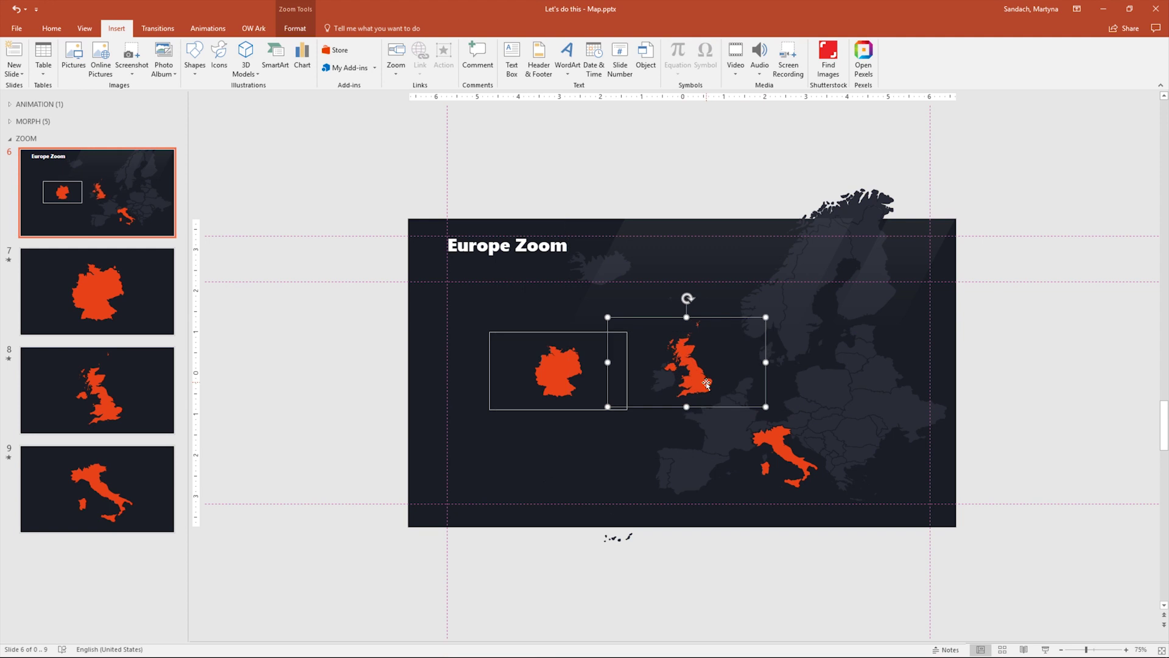
{"action": "left_click", "coordinate": [542, 368]}
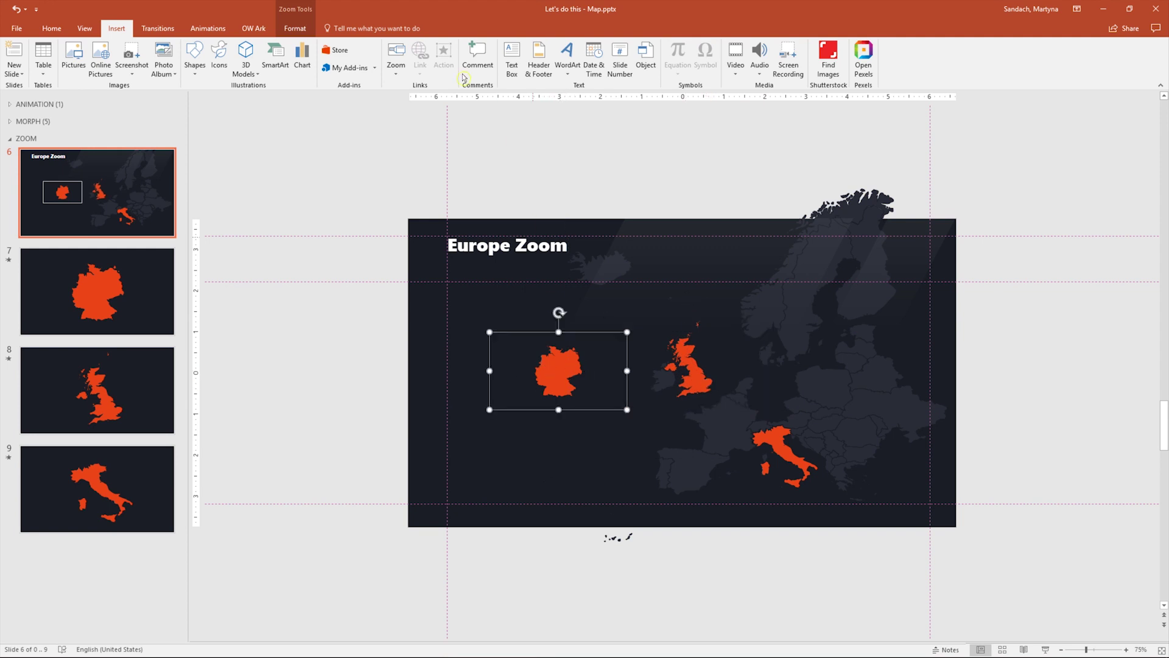
- Make the Germany zoom background transparent and turn on Return to Zoom for all three zooms
{"action": "left_click", "coordinate": [290, 29]}
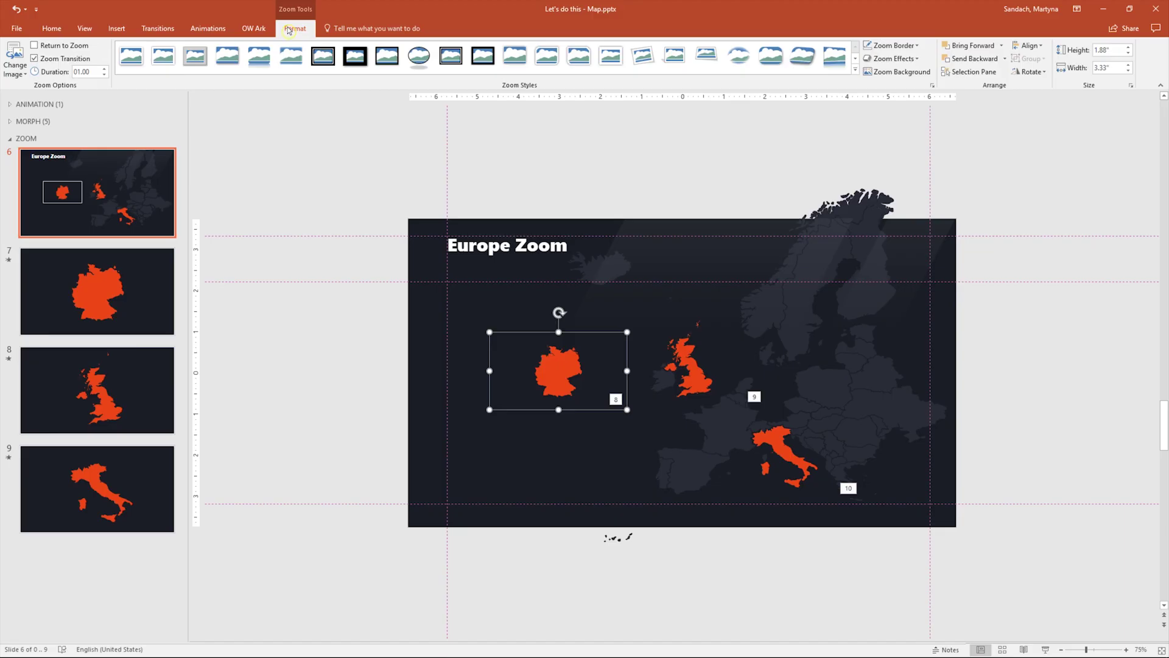
{"action": "left_click", "coordinate": [920, 75]}
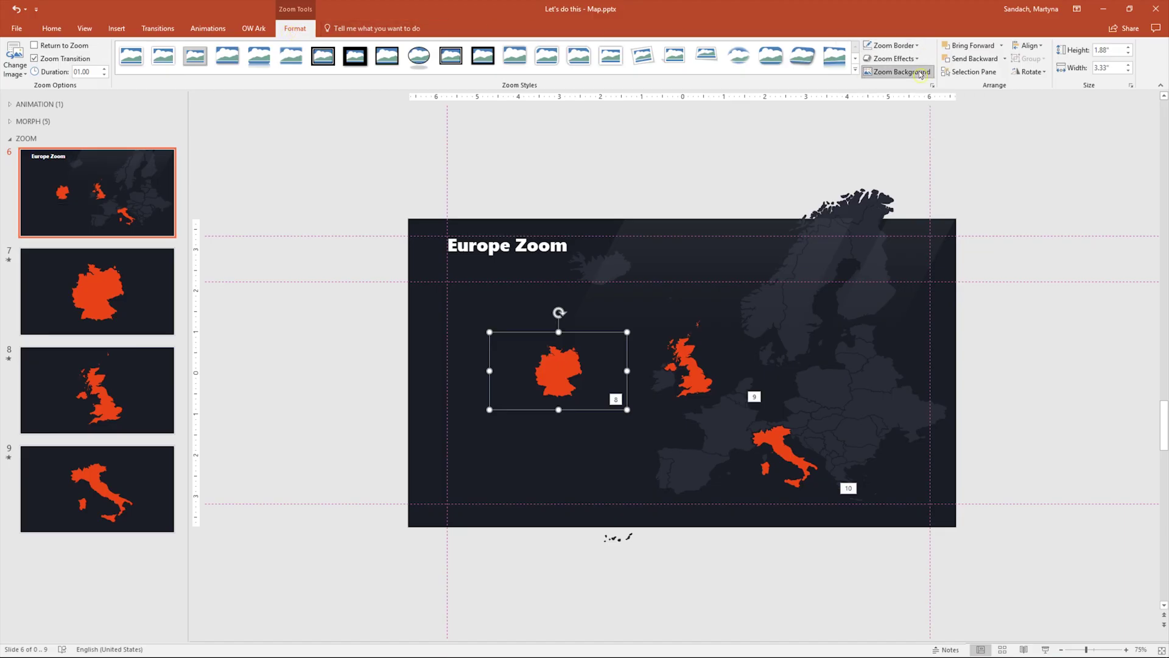
{"action": "left_click", "coordinate": [35, 48]}
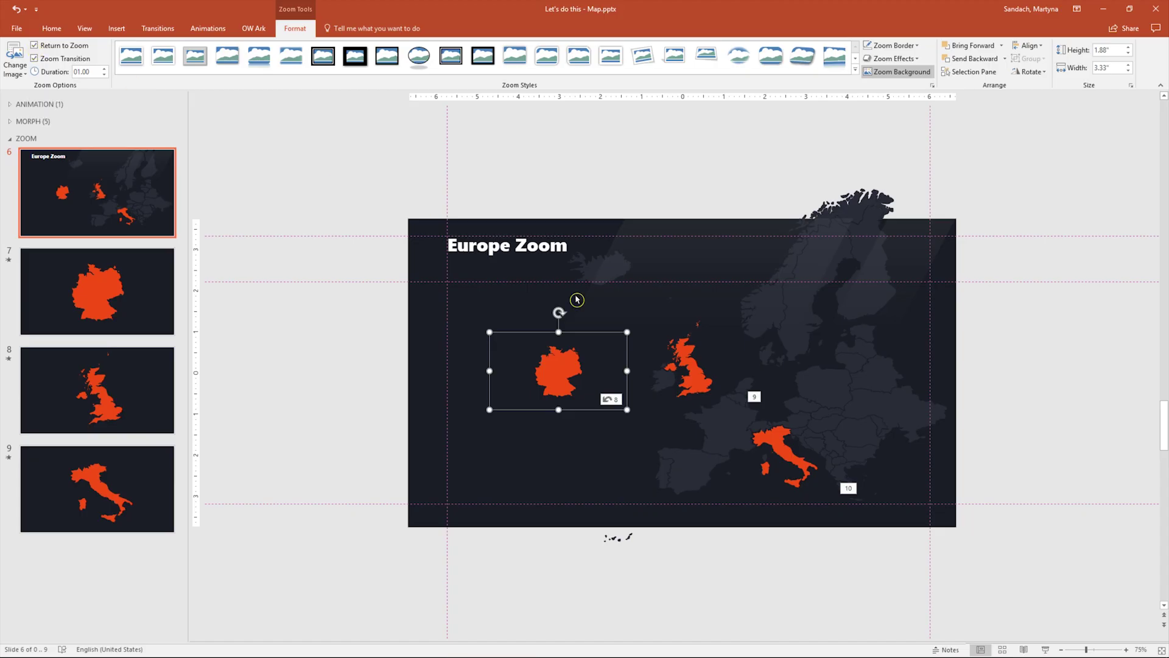
{"action": "left_click", "coordinate": [695, 373]}
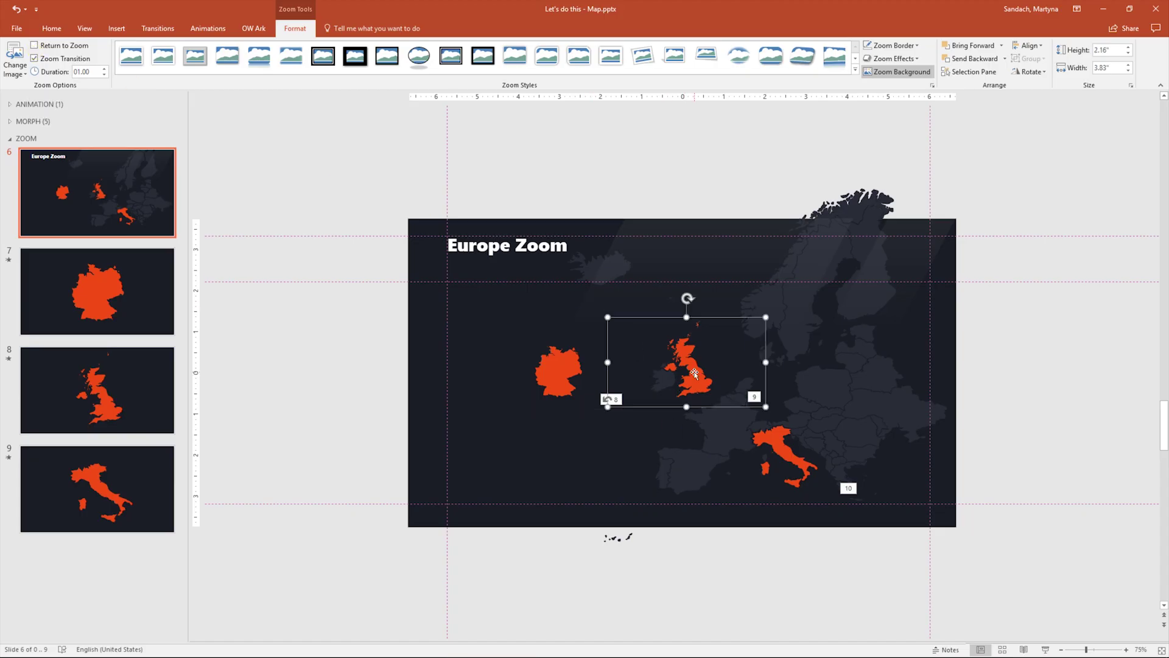
{"action": "left_click", "coordinate": [35, 46]}
{"action": "left_click", "coordinate": [772, 448]}
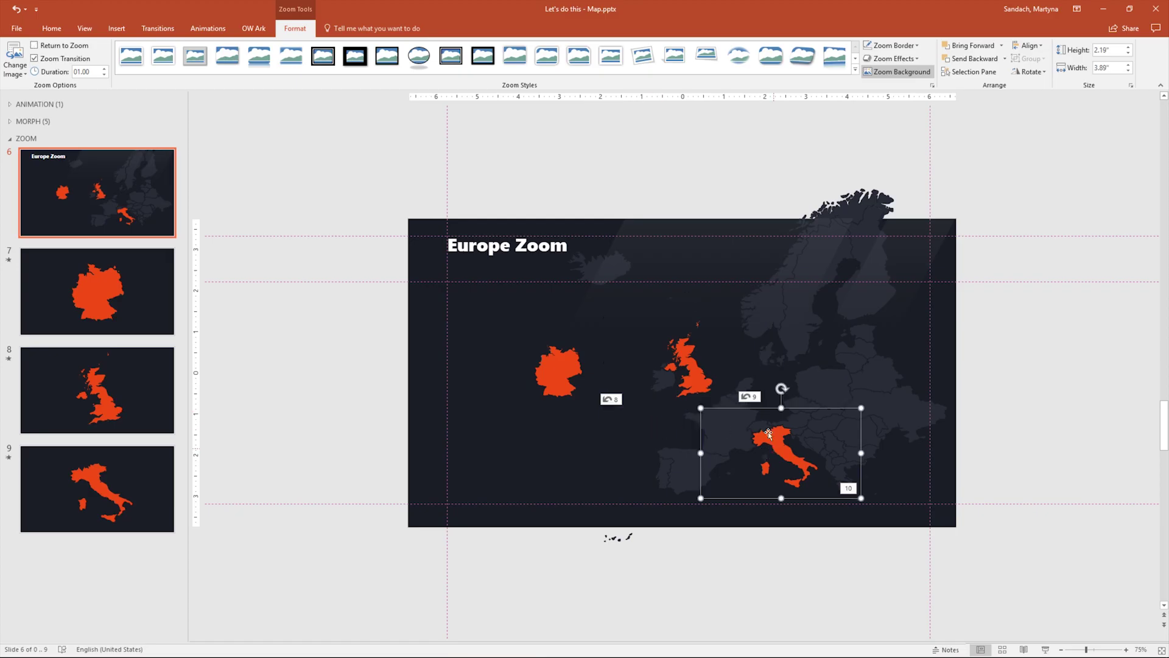
{"action": "left_click", "coordinate": [35, 46]}
- Move the Germany zoom onto Germany and enlarge it to fit the map
{"action": "left_click_drag", "start_coordinate": [557, 385], "coordinate": [764, 390]}
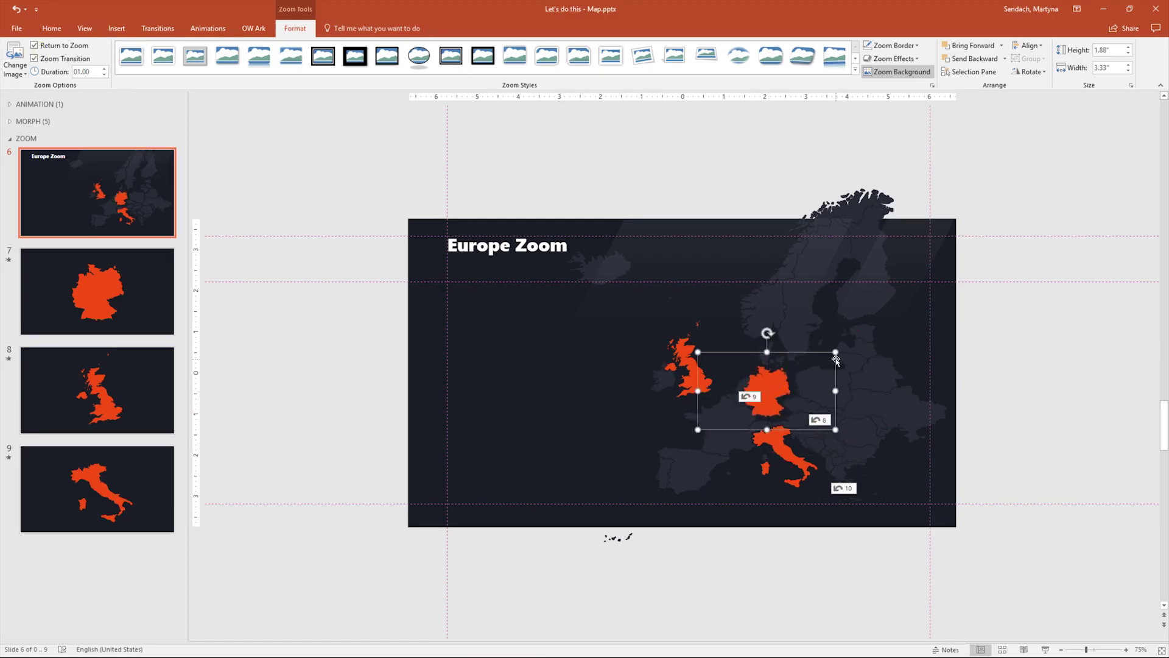
{"action": "left_click_drag", "start_coordinate": [835, 349], "coordinate": [869, 333]}
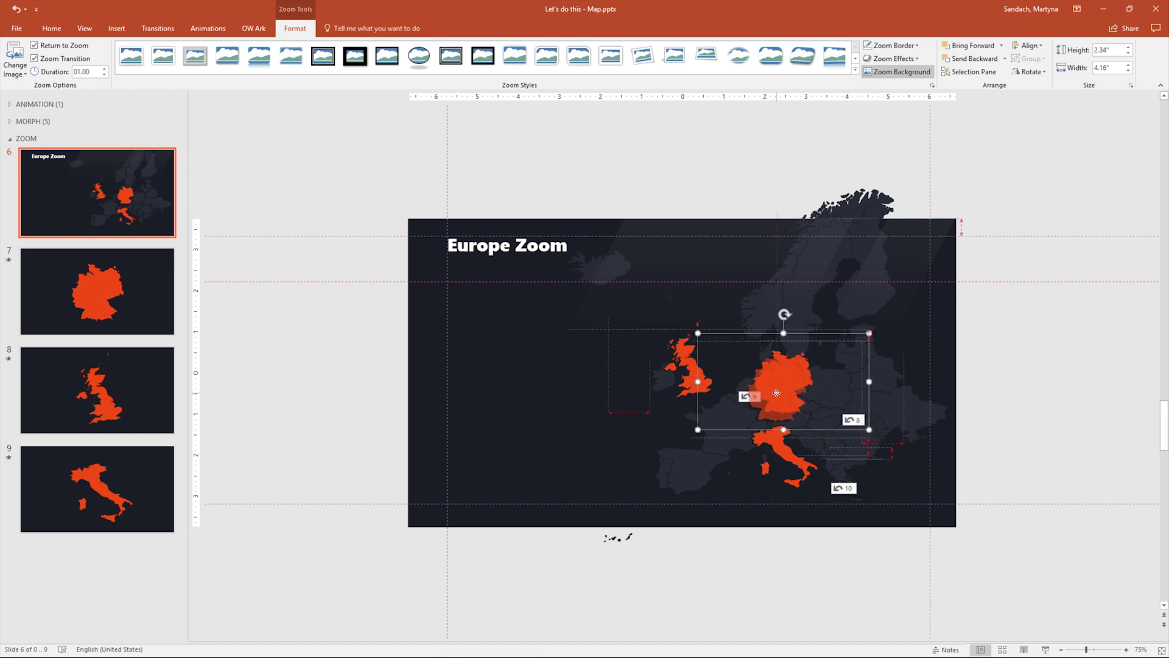
{"action": "left_click", "coordinate": [363, 284]}
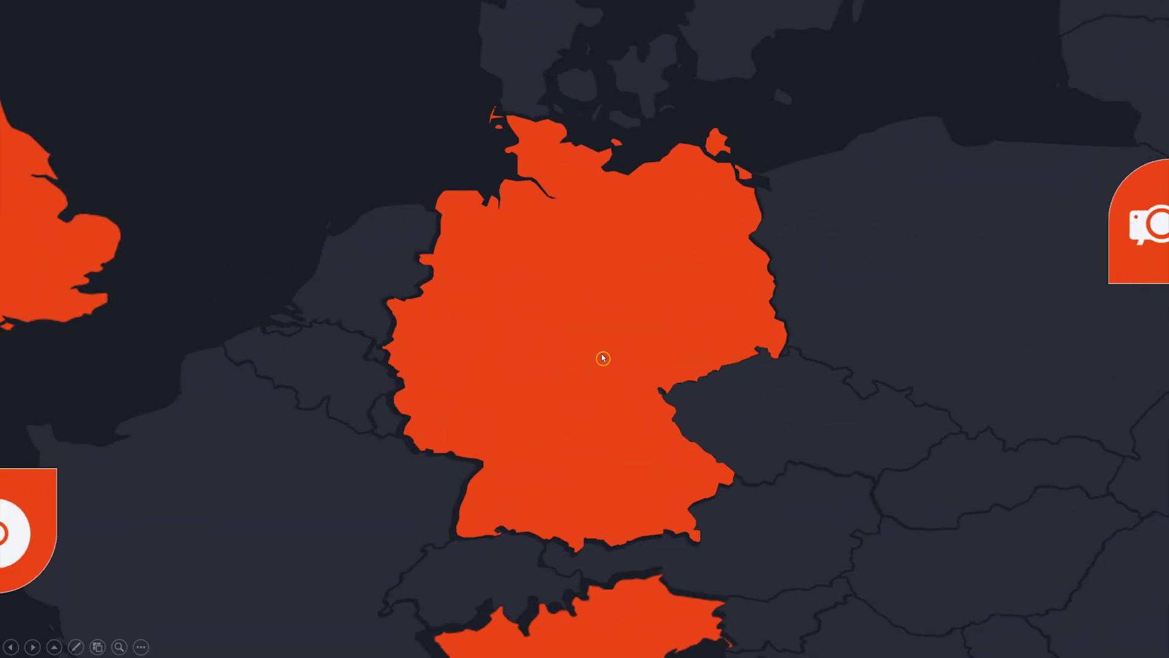
- In the slideshow, return from the Germany slide to the Europe overview map
{"action": "left_click", "coordinate": [603, 358]}
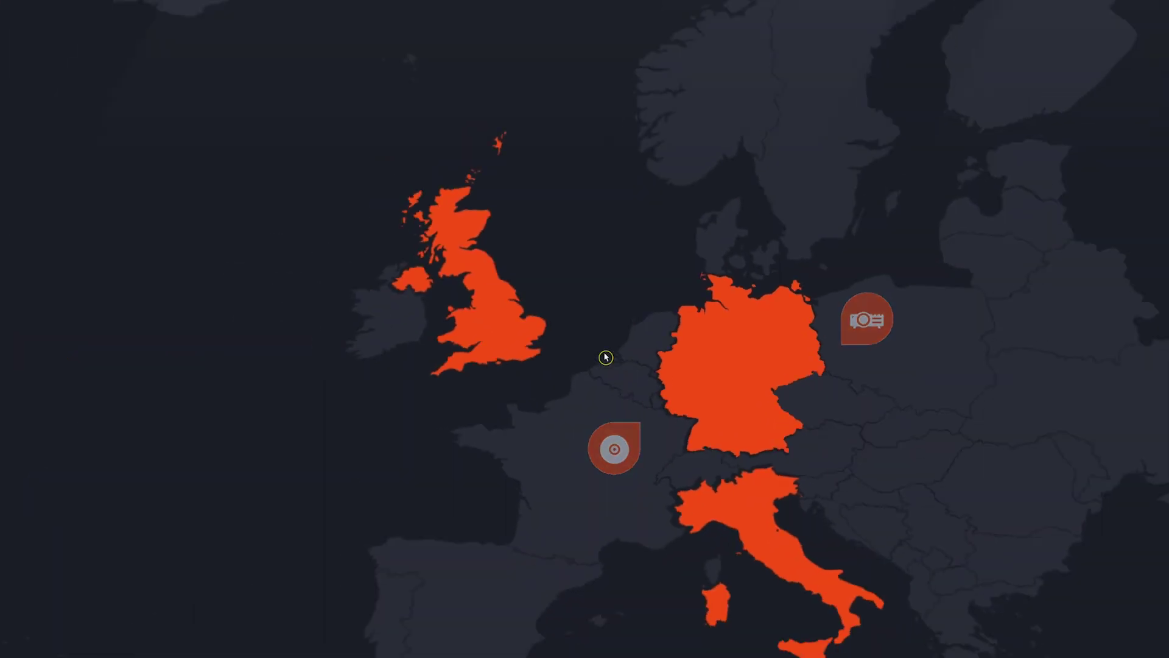